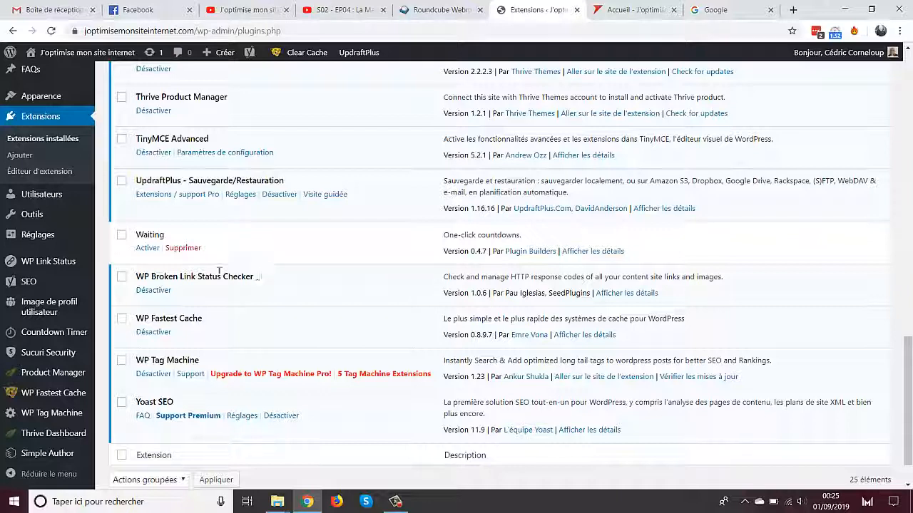
- Locate the WP Broken Link Status Checker entry in the list of installed extensions
left_click_drag(244, 275, 188, 276)
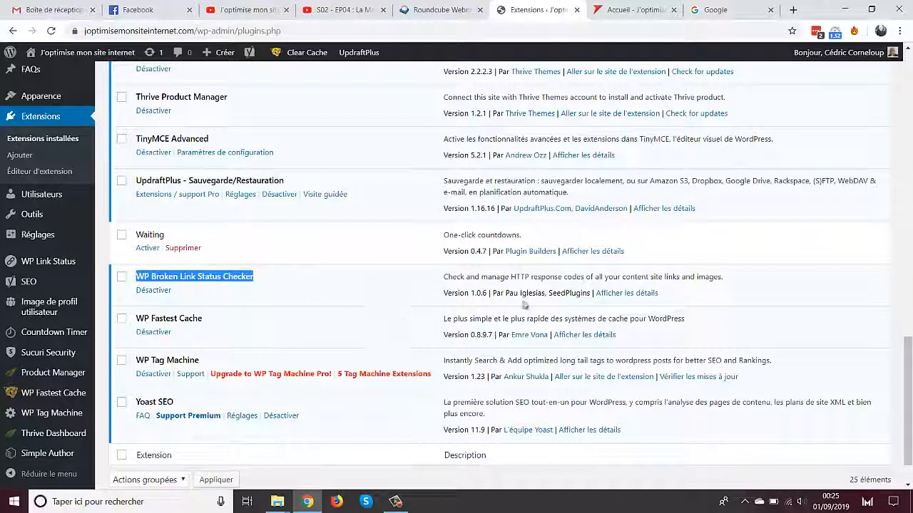
left_click(258, 286)
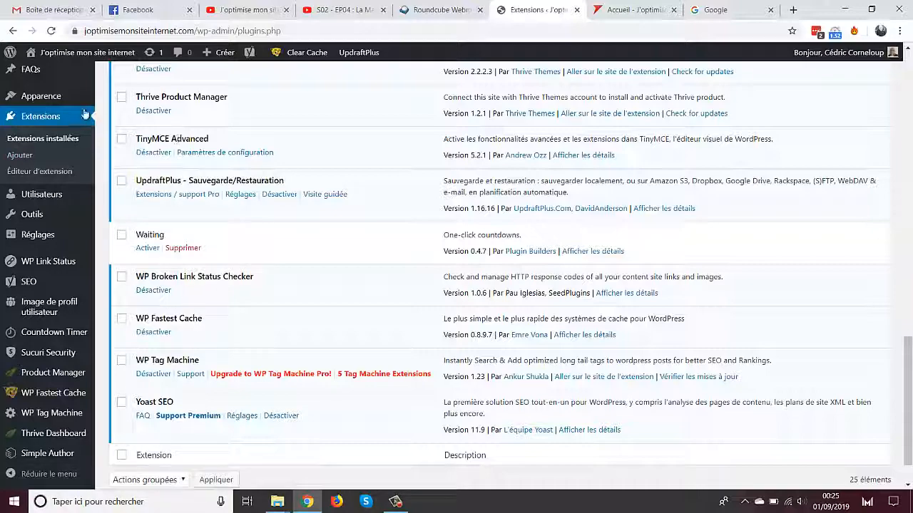
left_click_drag(907, 342, 901, 55)
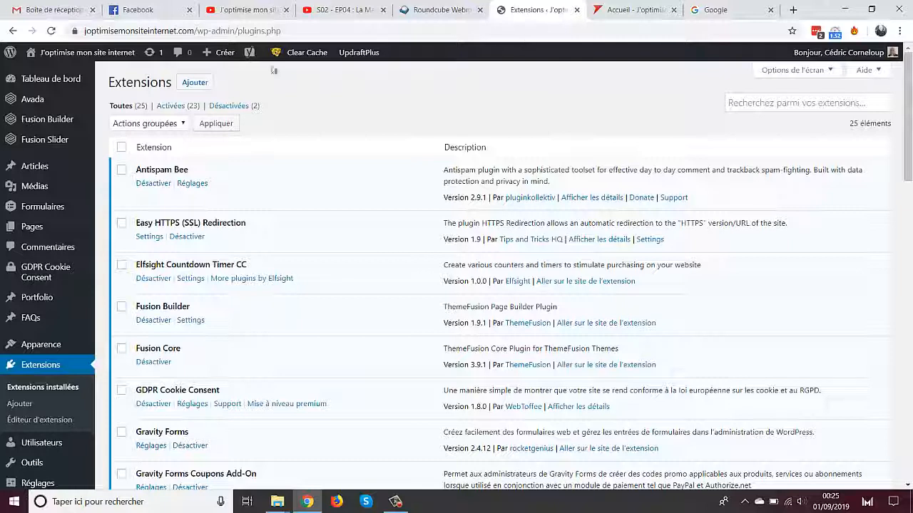
- List the published articles and open "Comment sauver ta peau lors d'un conflit client" for editing
mouse_move(60, 168)
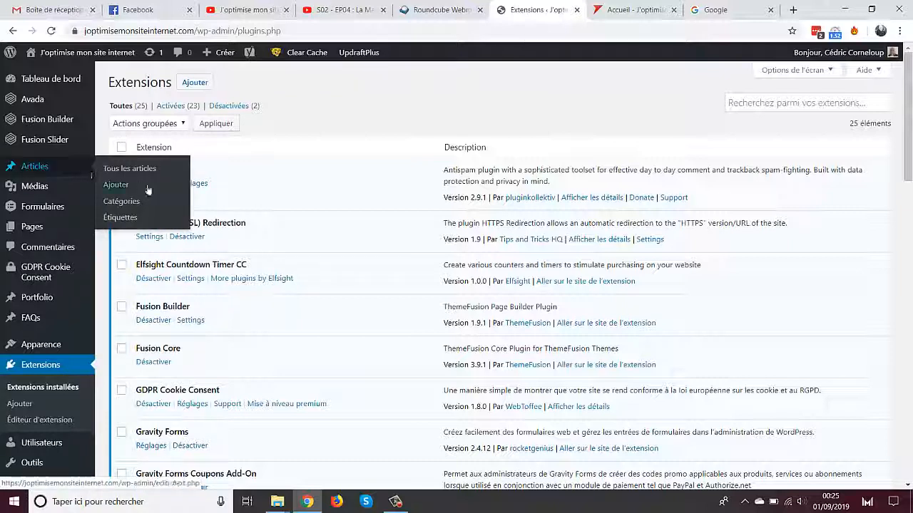
left_click(151, 171)
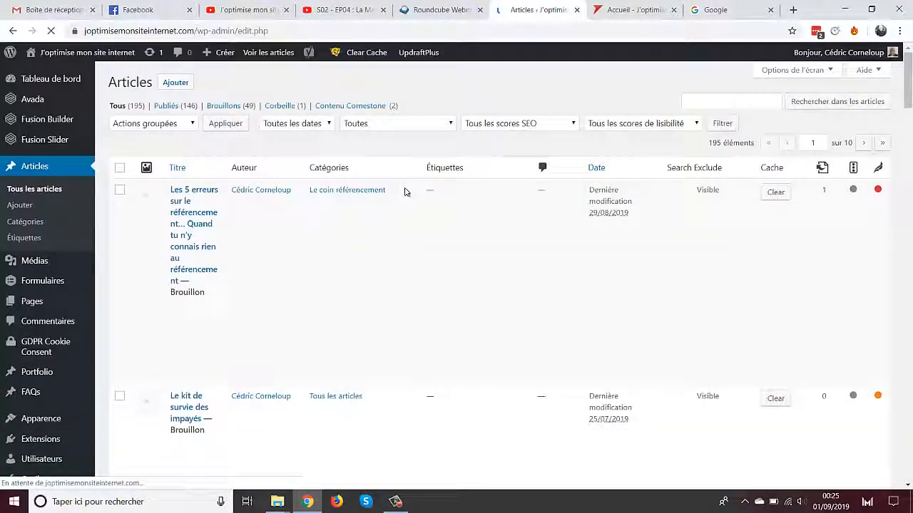
left_click(164, 107)
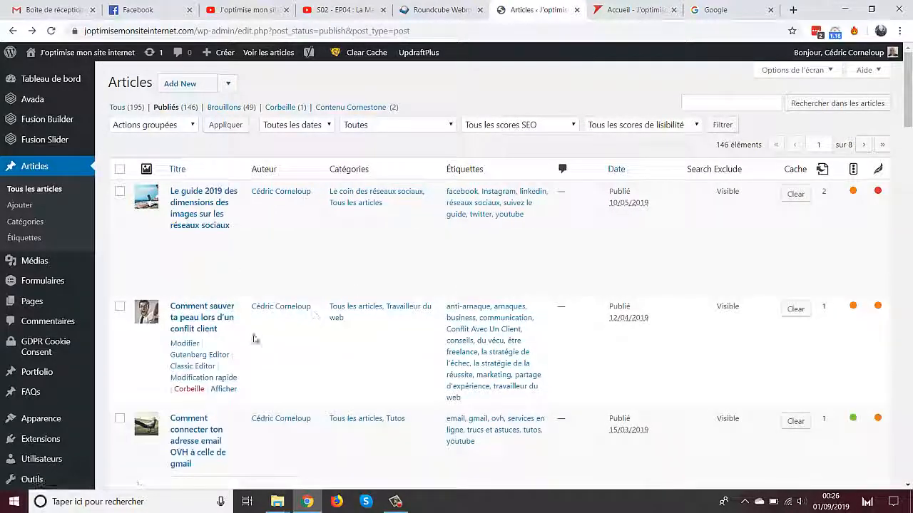
left_click(182, 343)
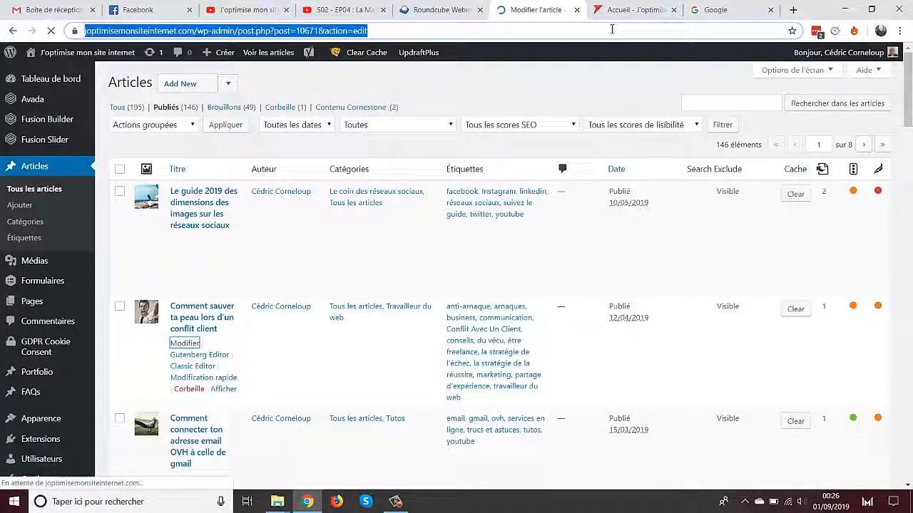
- Dismiss the pop-up on the public website's tab and return to the article editor to look through the page
left_click(613, 10)
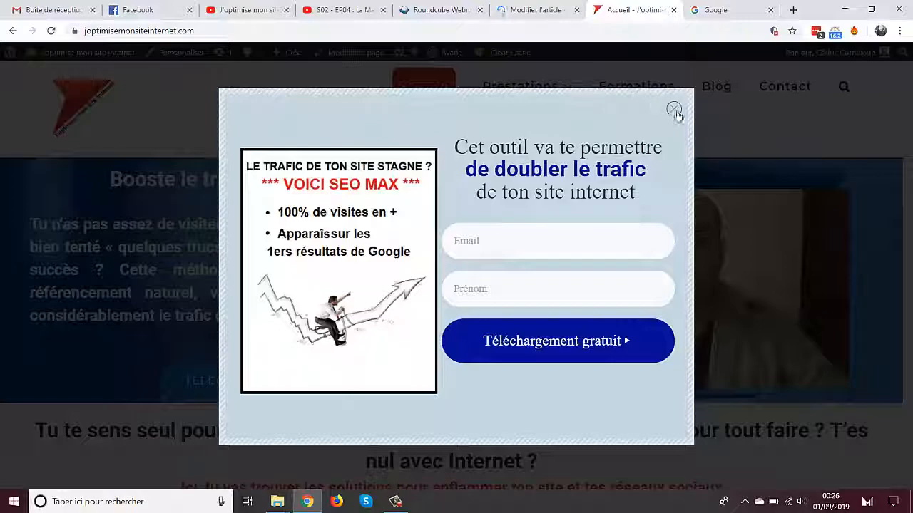
left_click(675, 110)
left_click(535, 10)
scroll(907, 185, "down", 3)
scroll(907, 184, "down", 10)
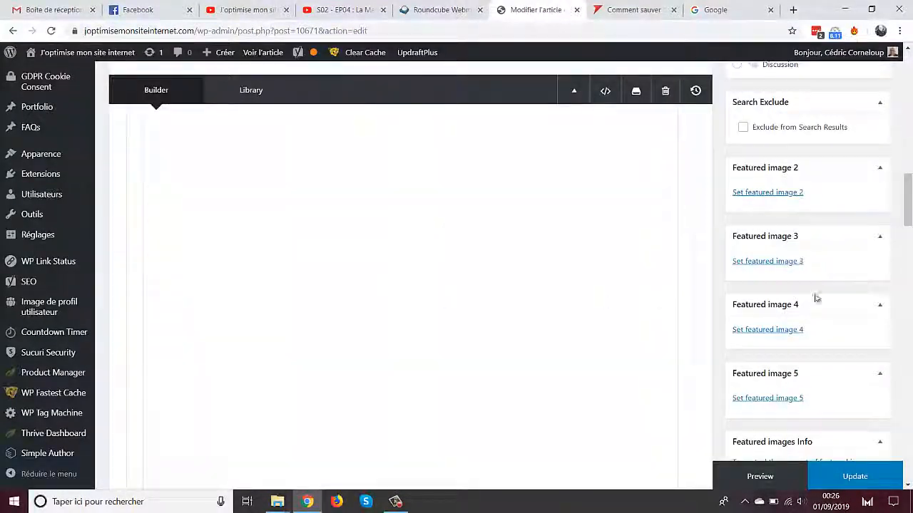
left_click_drag(907, 197, 905, 112)
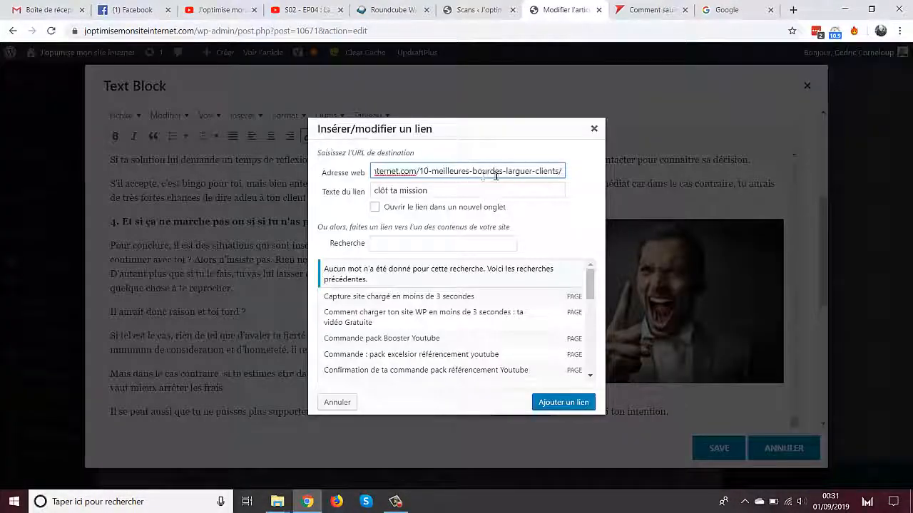
- Change the end of the "clôt ta mission" link URL to 10-meilleures-des-larguer-clients/ and update the article
key("BackSpace")
key("BackSpace")
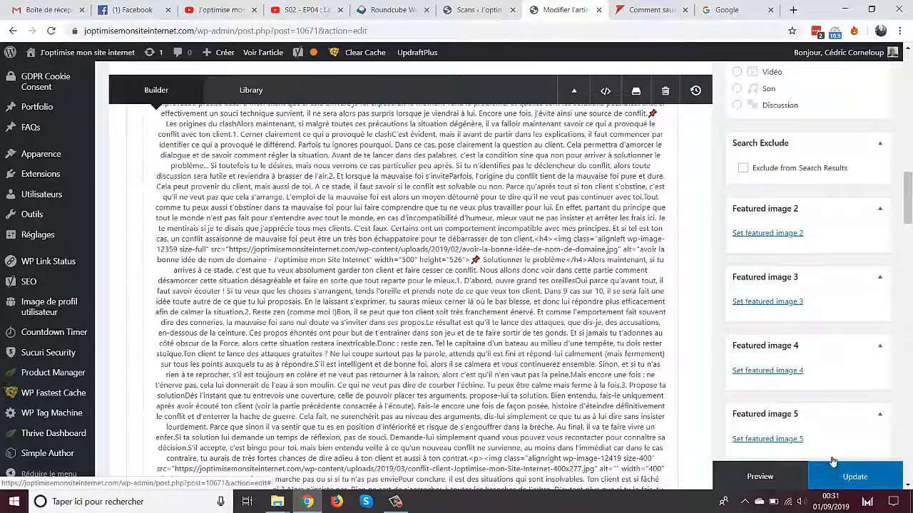
left_click(832, 462)
left_click(479, 9)
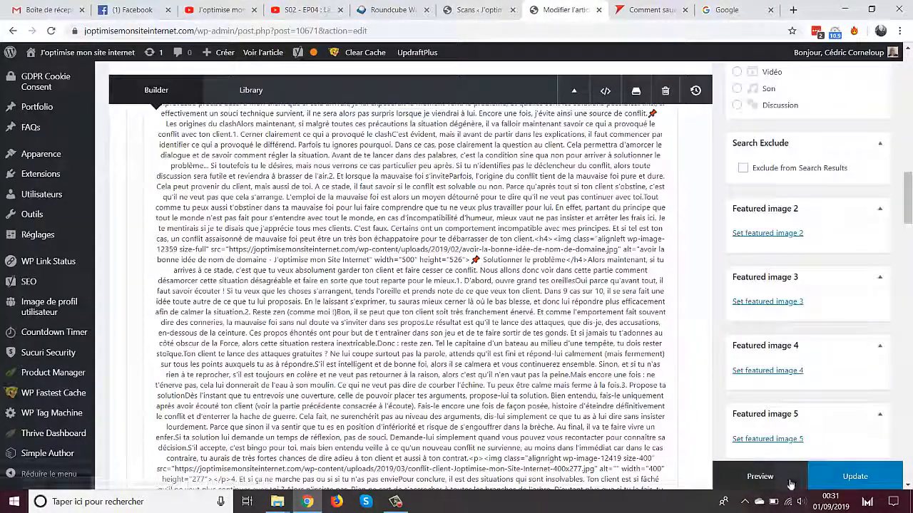
left_click(831, 462)
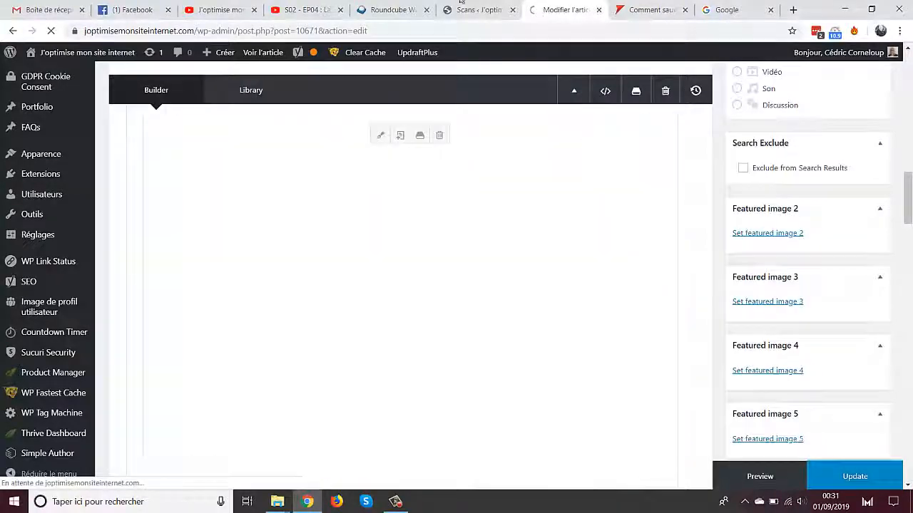
- Switch to the WP Link Status scans and start a new scan named "scan 2"
left_click(479, 9)
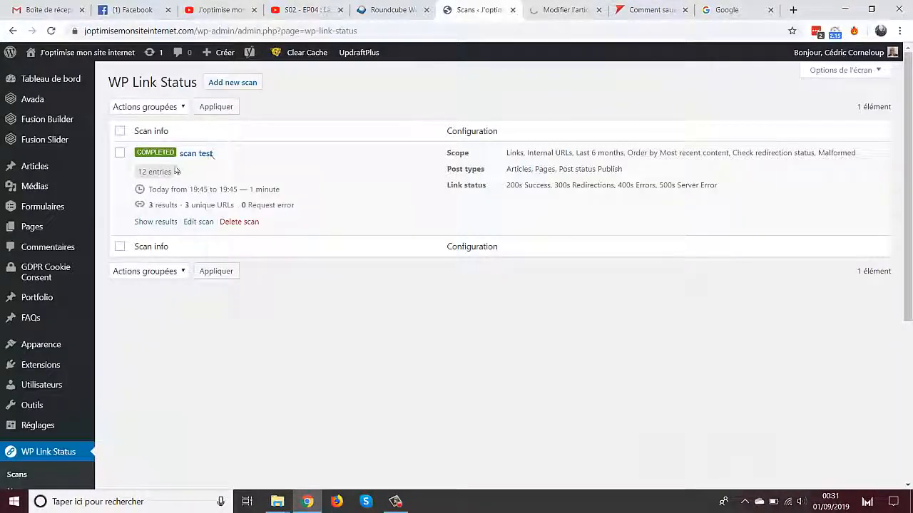
left_click(198, 222)
left_click_drag(850, 115, 805, 103)
left_click(311, 85)
left_click(374, 147)
type("scan 1")
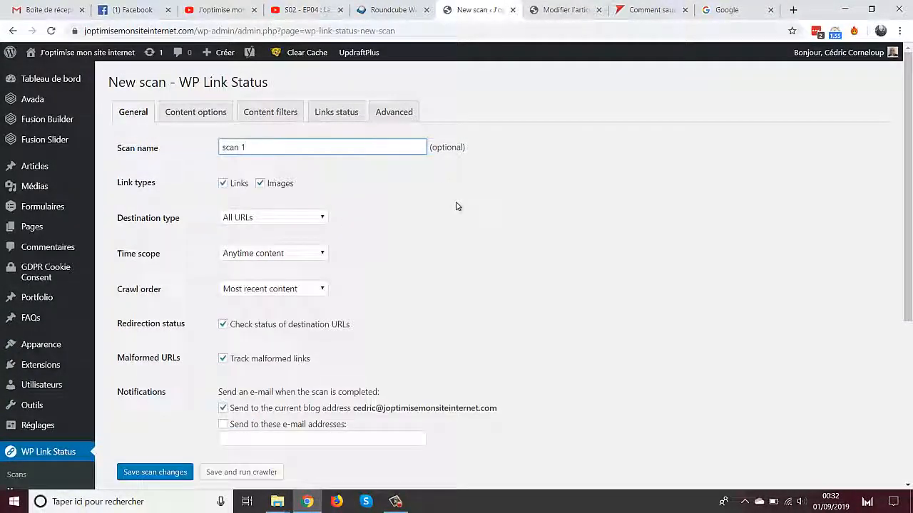
type("2")
- Set the scan's destination type to Internal URLs and its time scope to Last 6 months
left_click(267, 215)
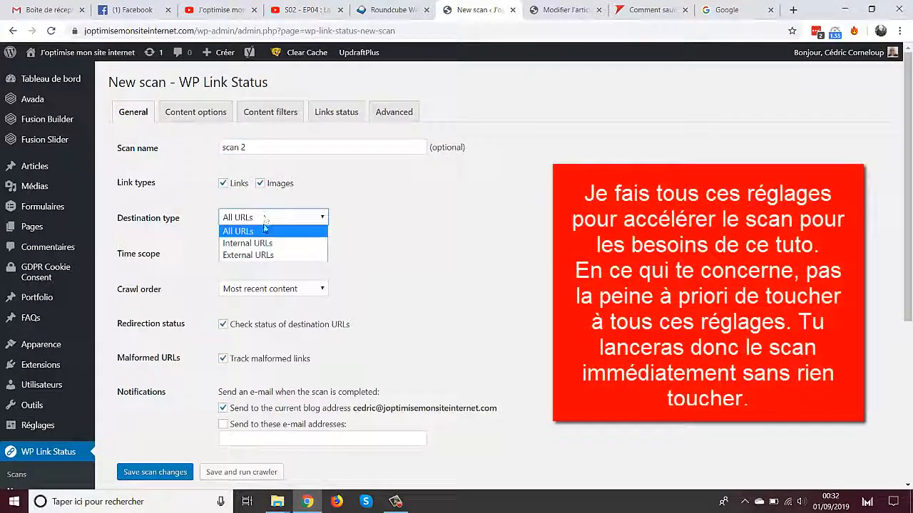
left_click(258, 244)
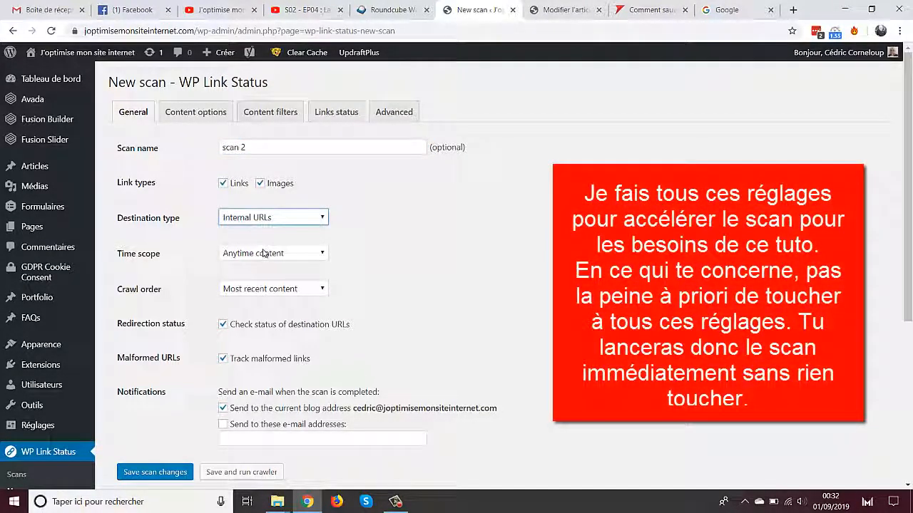
left_click(263, 253)
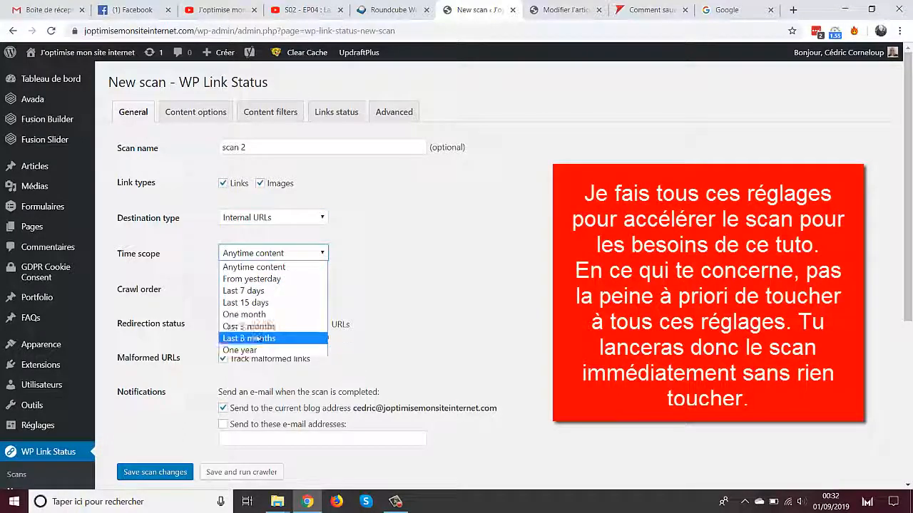
left_click(335, 336)
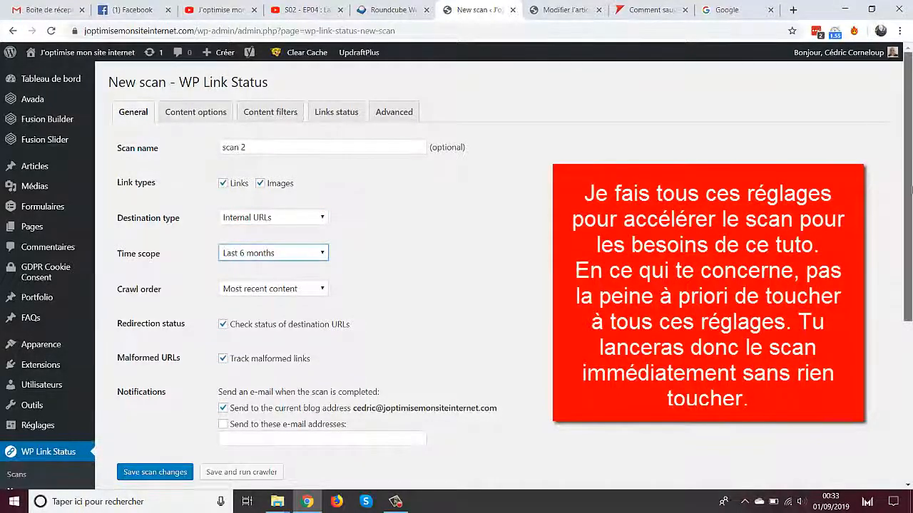
- Turn off the e-mail notification to the current blog address, save the scan and run its crawler
scroll(456, 285, "down", 3)
left_click(224, 231)
left_click(241, 298)
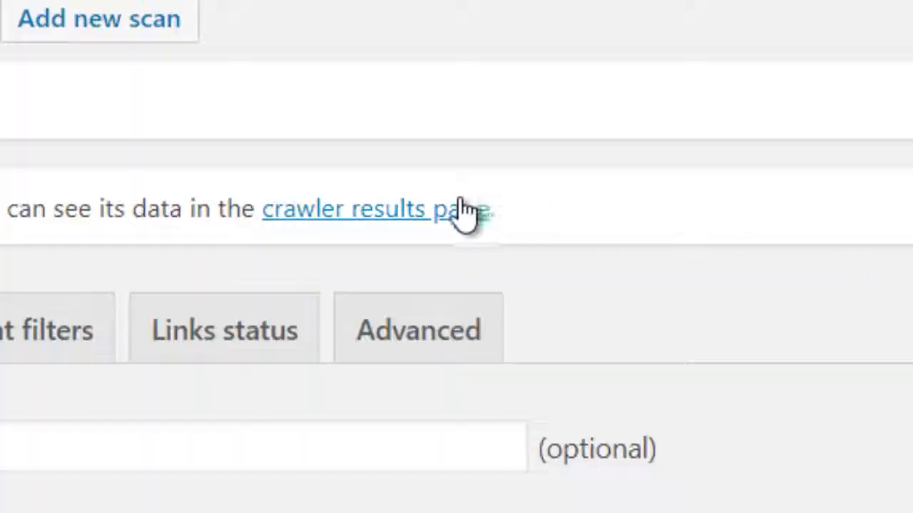
- Open the crawler results of scan 2 and review the status of each listed URL
left_click(456, 207)
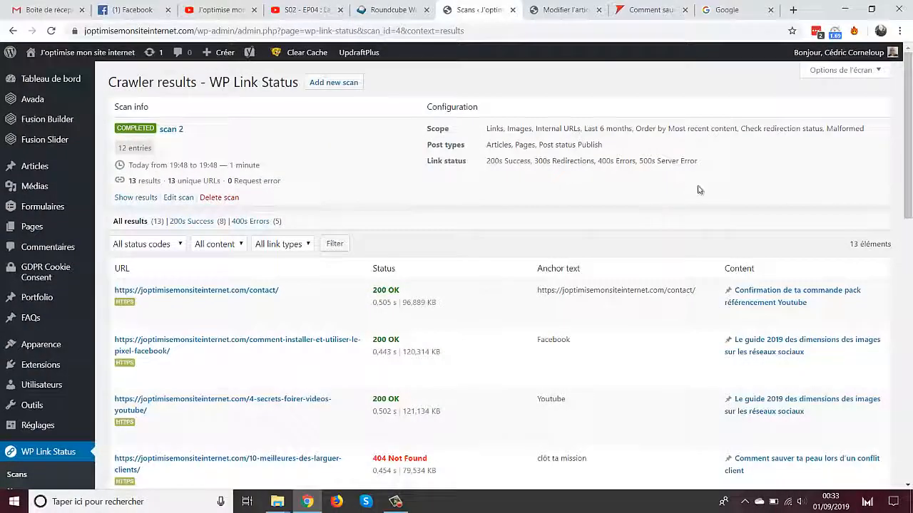
scroll(698, 190, "down", 3)
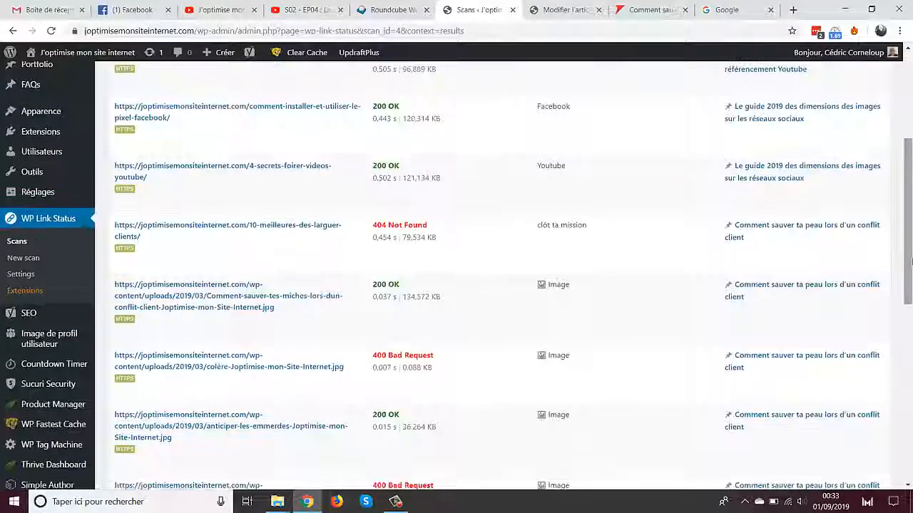
left_click_drag(911, 262, 790, 225)
left_click_drag(909, 217, 908, 374)
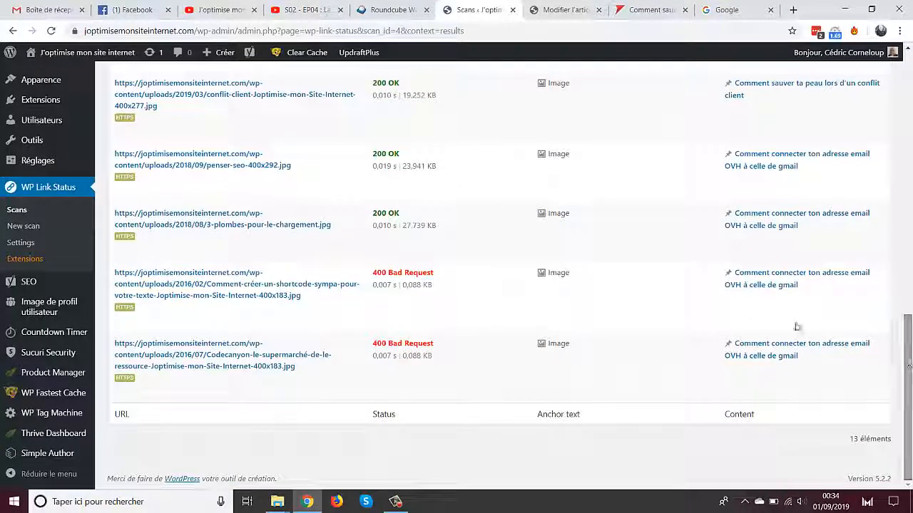
- View the shortcode image URL marked 400 Bad Request in a new browser tab and close that tab
right_click(249, 275)
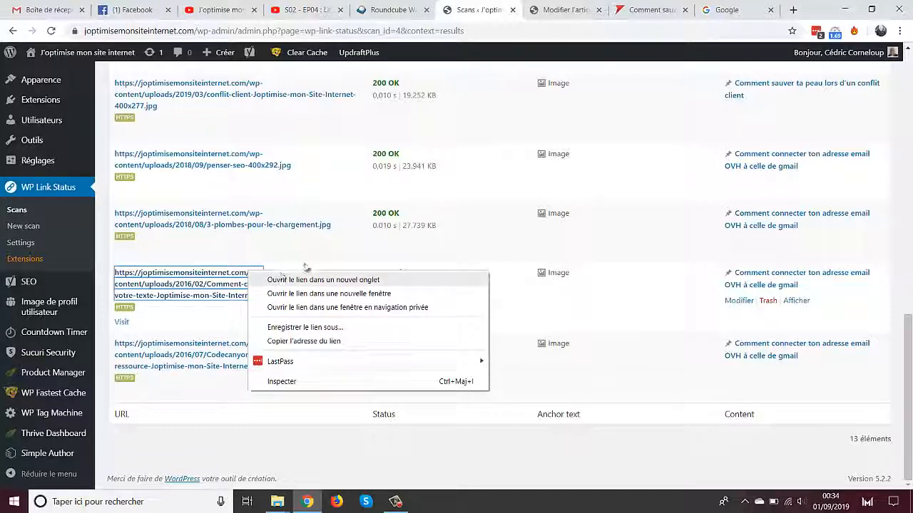
left_click(317, 279)
left_click(500, 11)
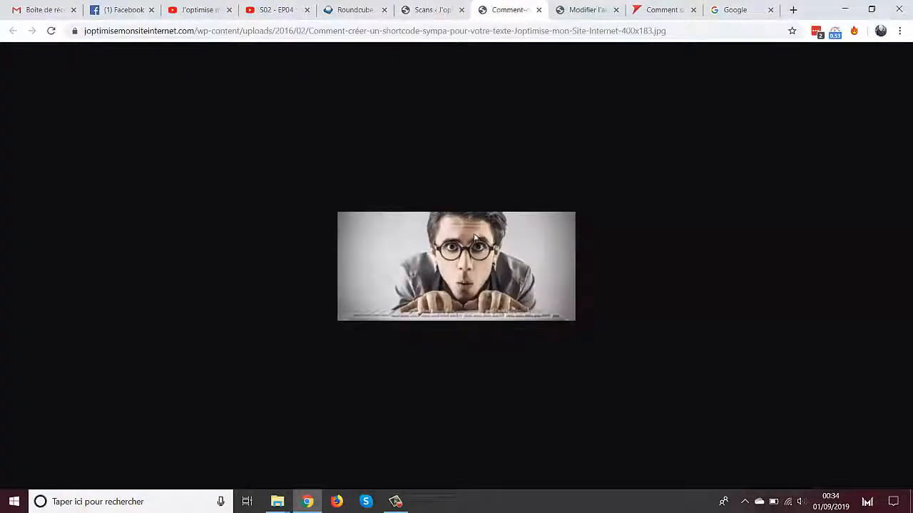
left_click(539, 10)
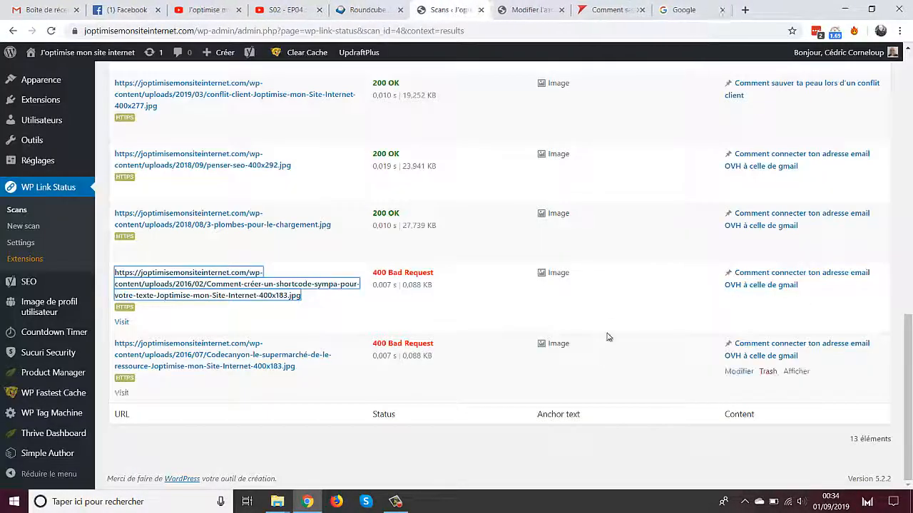
- Open the article containing the 404 Not Found link for editing, and return to the scan results
left_click_drag(911, 383, 912, 236)
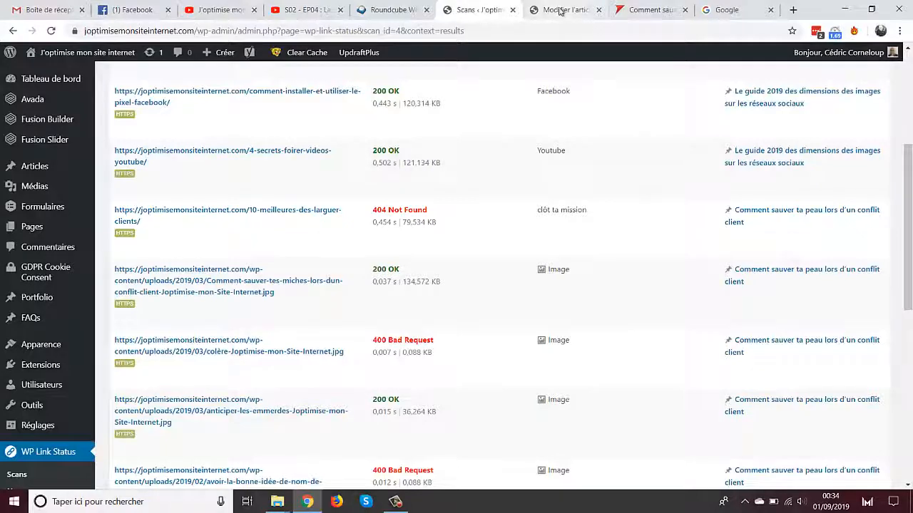
left_click(560, 11)
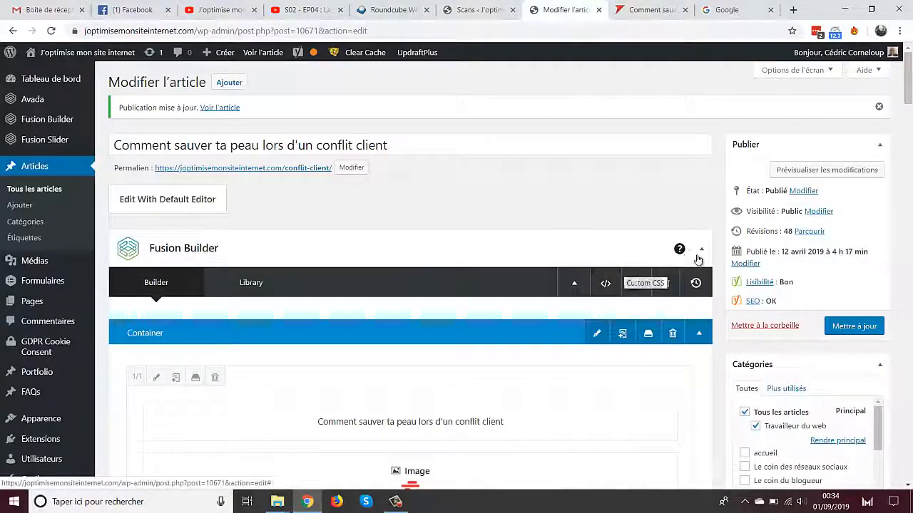
left_click(478, 11)
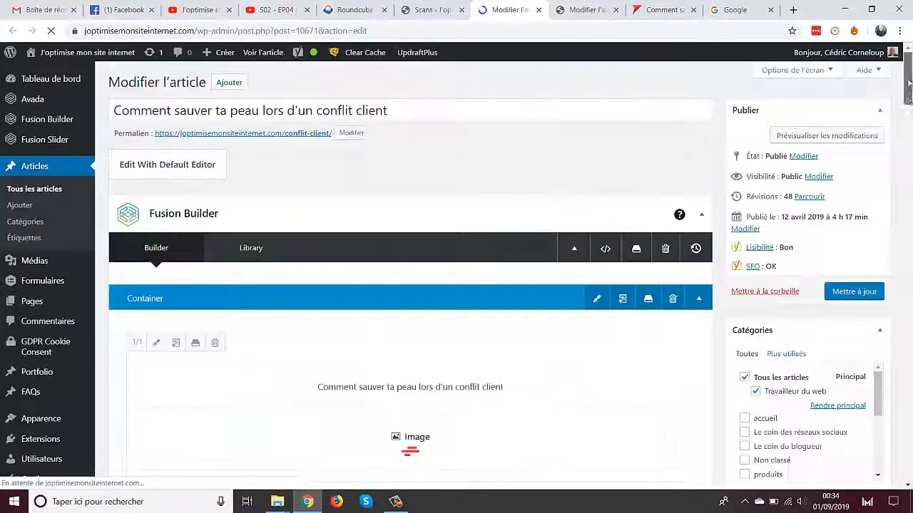
left_click_drag(909, 83, 909, 156)
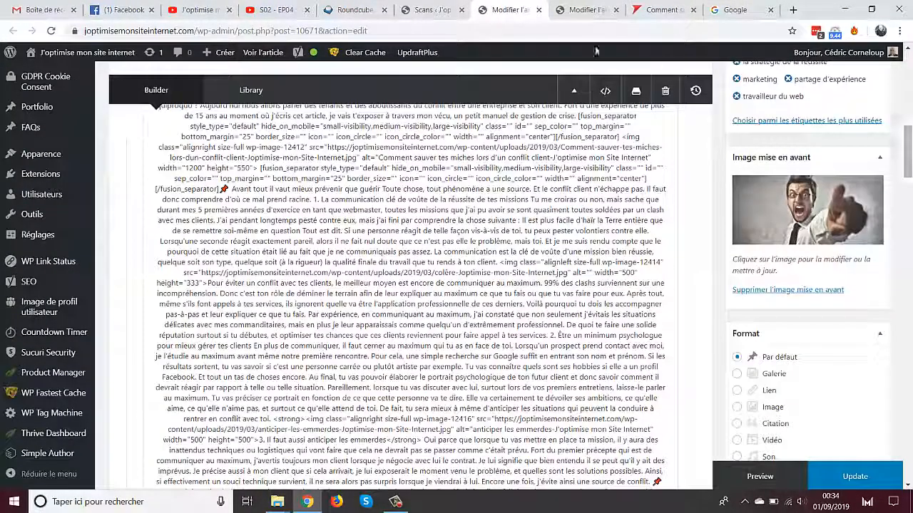
left_click(428, 10)
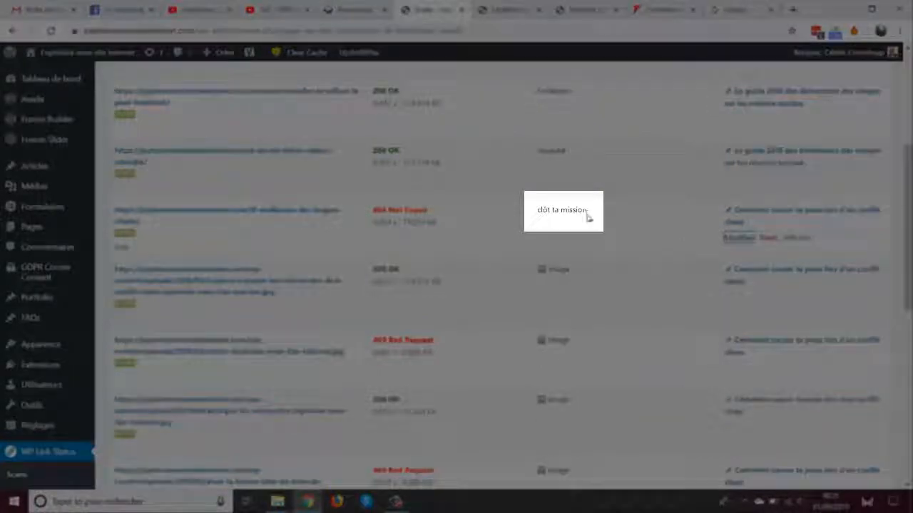
- Find "ta mission" in the article's text block and select the linked text "clôt ta mission"
left_click_drag(531, 216, 535, 216)
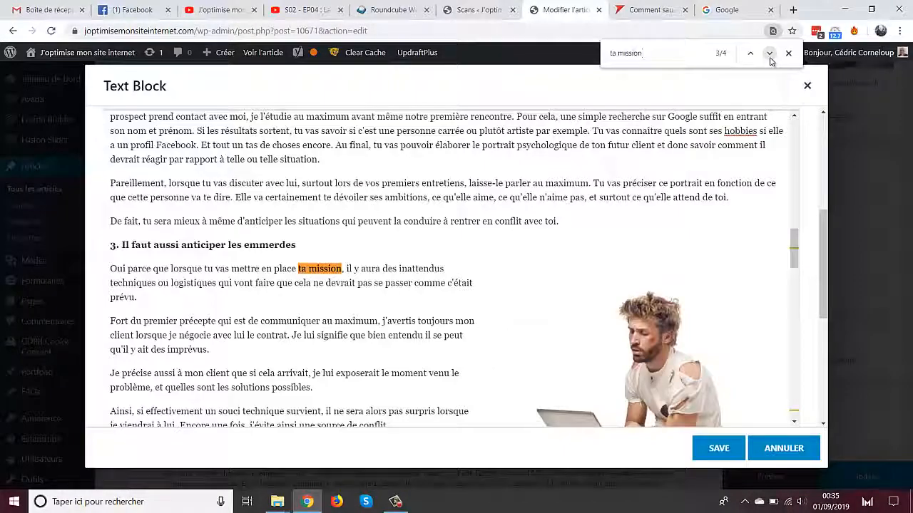
left_click(769, 54)
left_click(492, 372)
left_click_drag(491, 372, 531, 373)
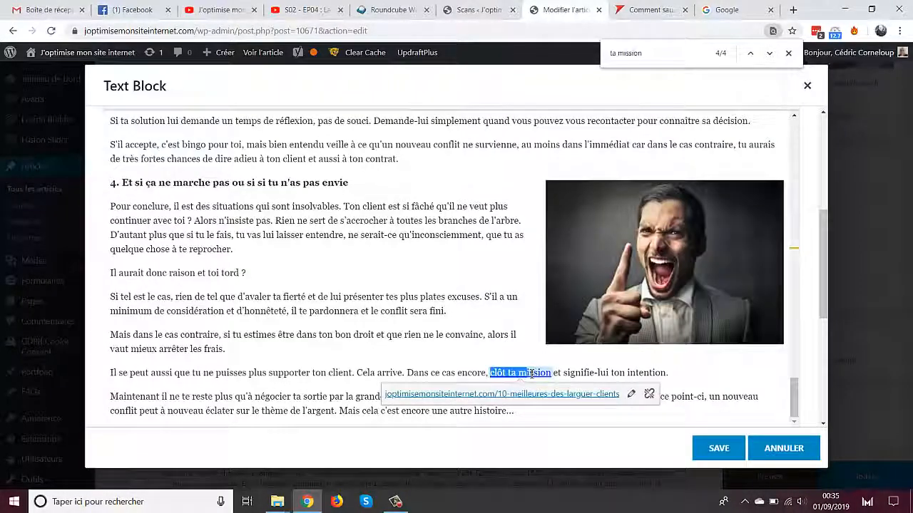
- Change the "clôt ta mission" link's address to end in 10-meilleures-bourdes-larguer-clients/, then save the text block and update the article
left_click(630, 394)
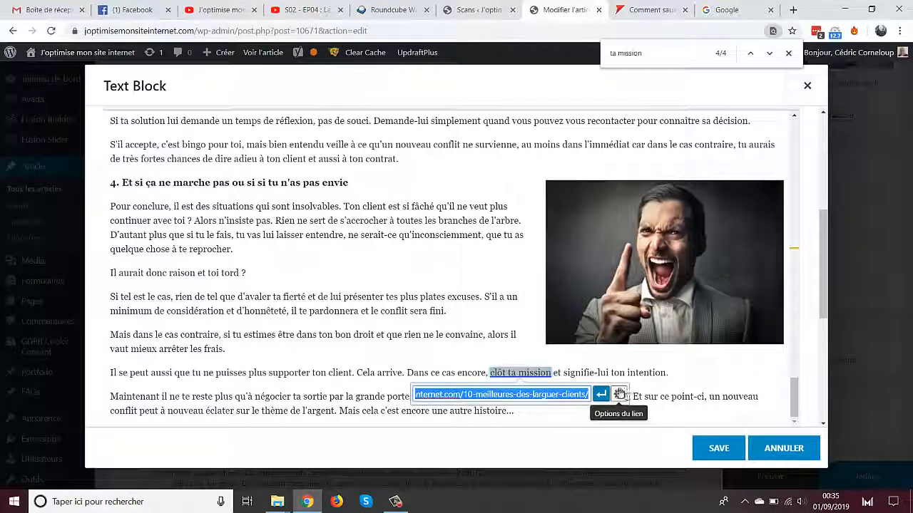
left_click(617, 394)
left_click_drag(505, 172, 489, 180)
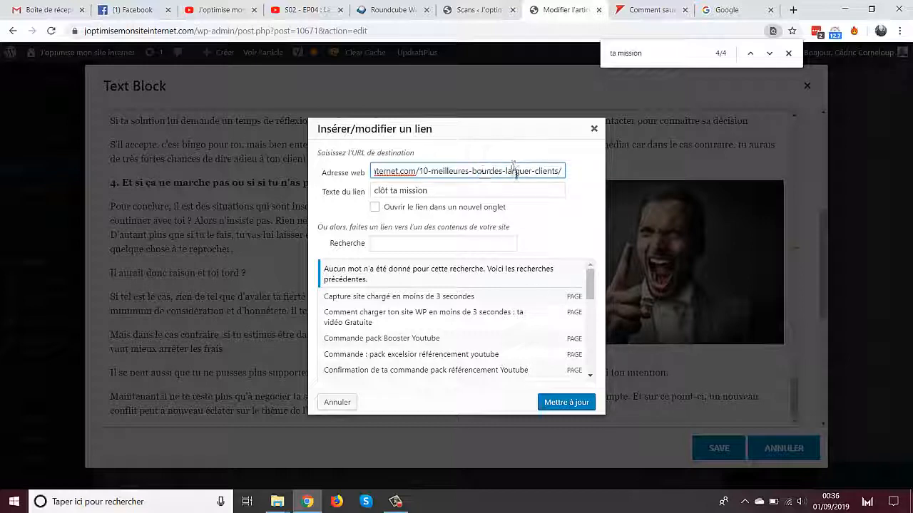
left_click(565, 402)
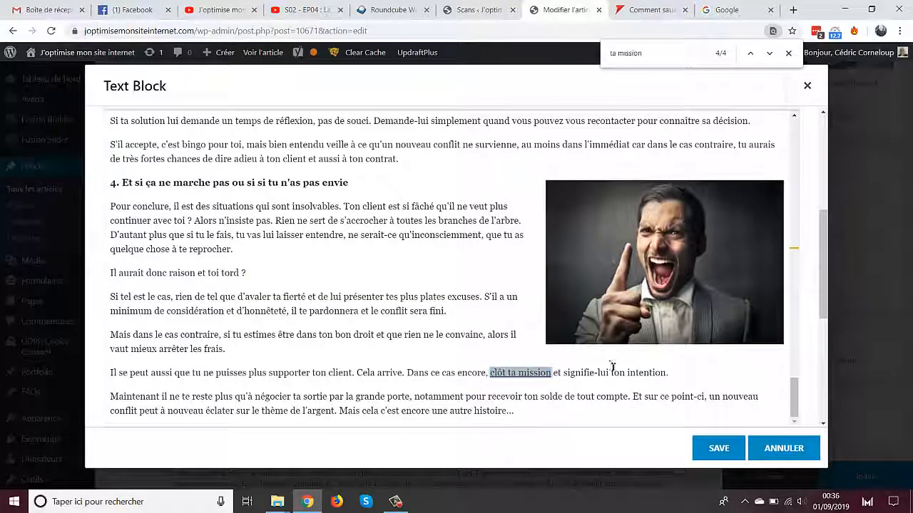
left_click(702, 447)
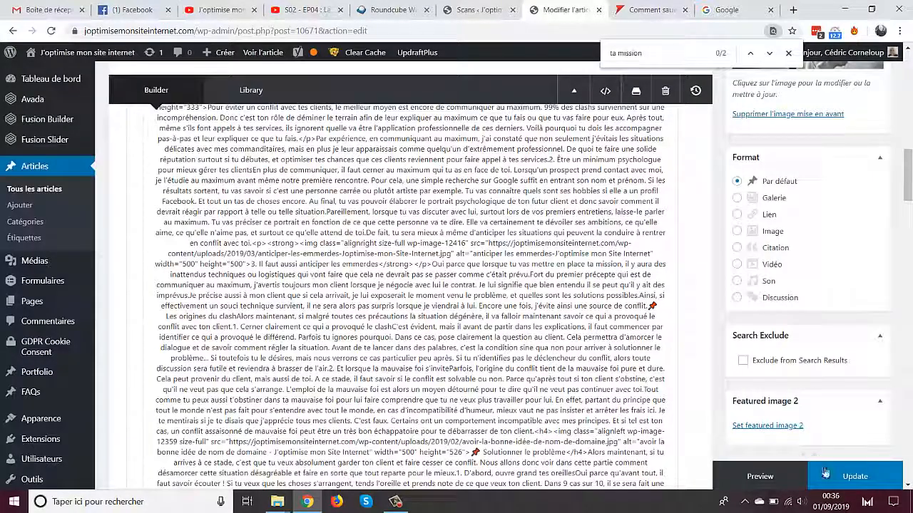
left_click(845, 476)
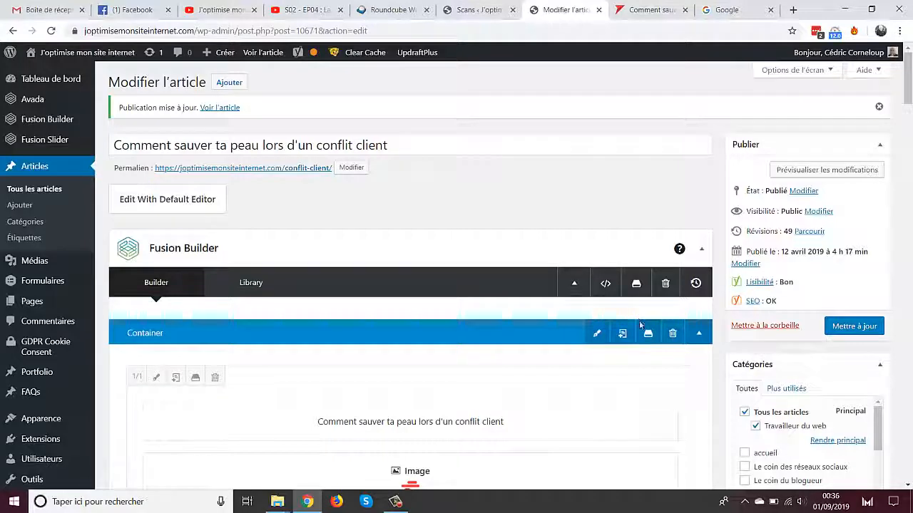
- Return to the scan results tab, open the list of installed plugins there and look through its entries
left_click(472, 10)
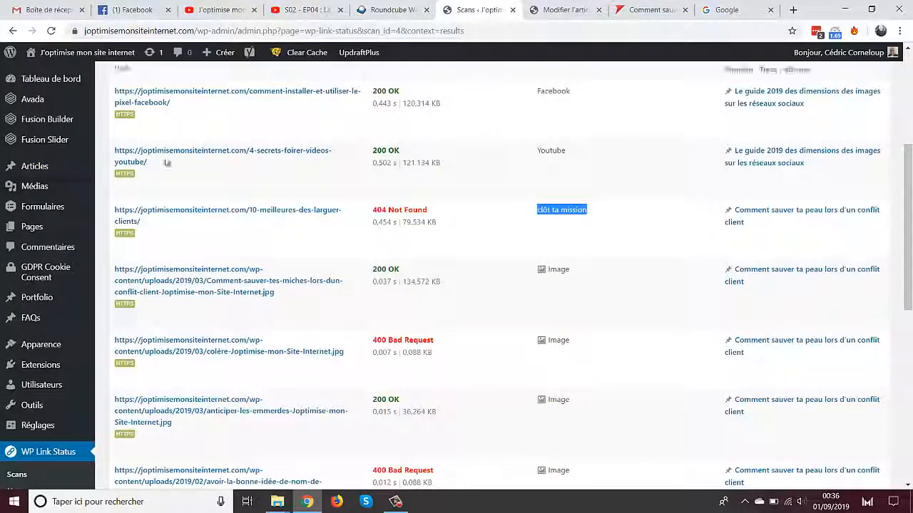
mouse_move(68, 369)
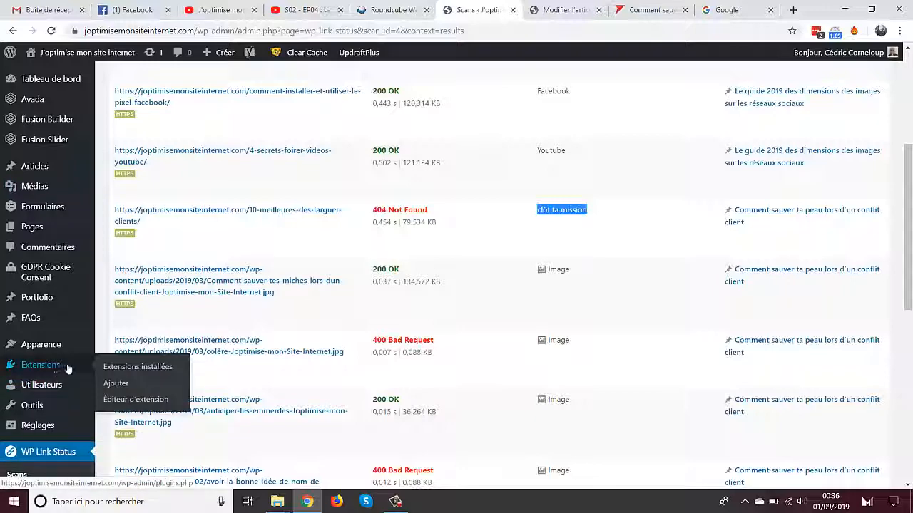
left_click(109, 368)
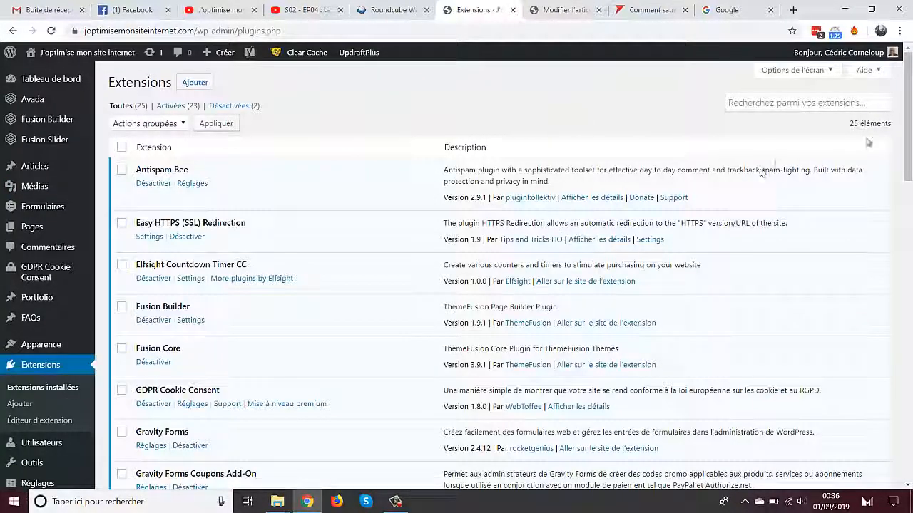
left_click_drag(904, 132, 910, 177)
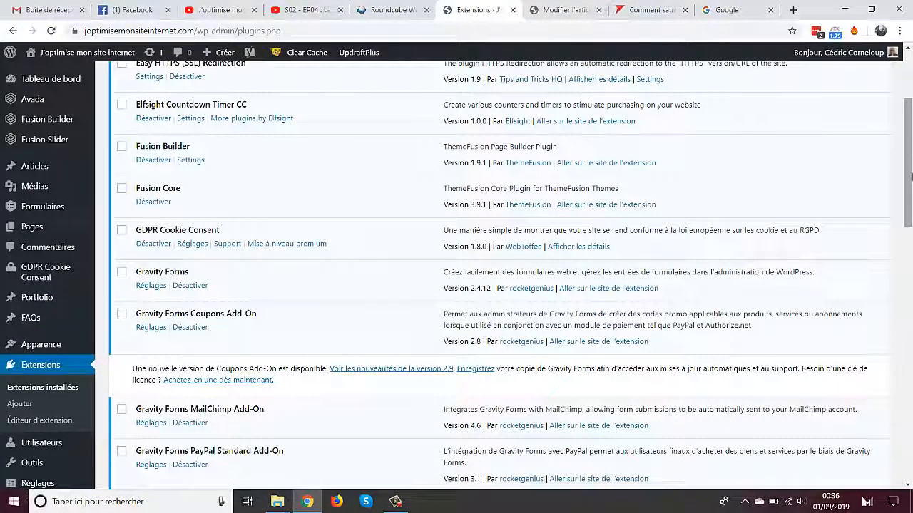